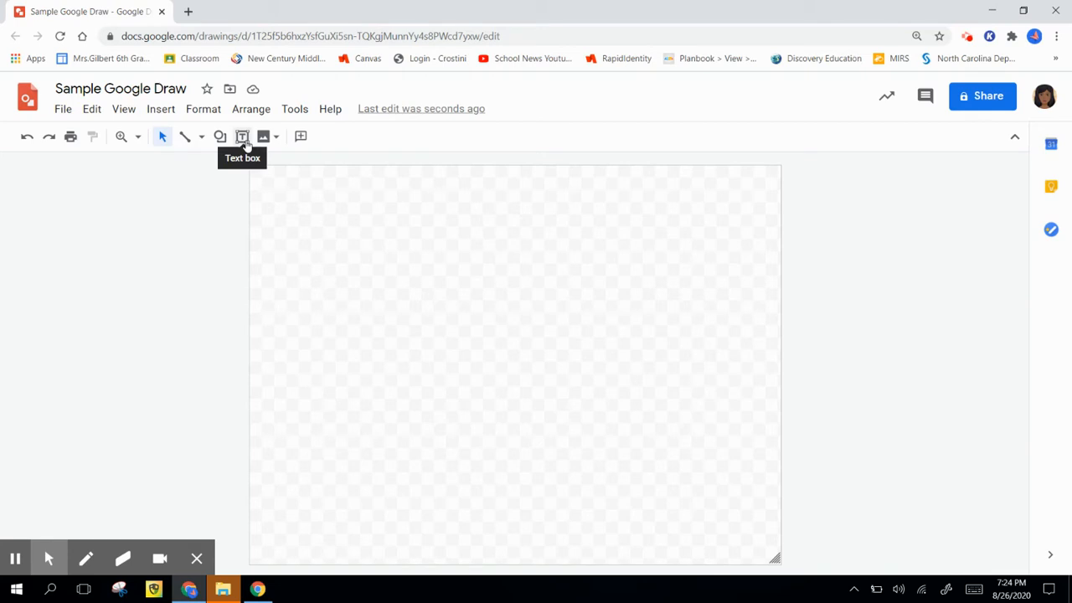
# Step: Add a text box near the top of the canvas reading "Sample Google Draw" in Margarine at size 30
pyautogui.click(245, 142)
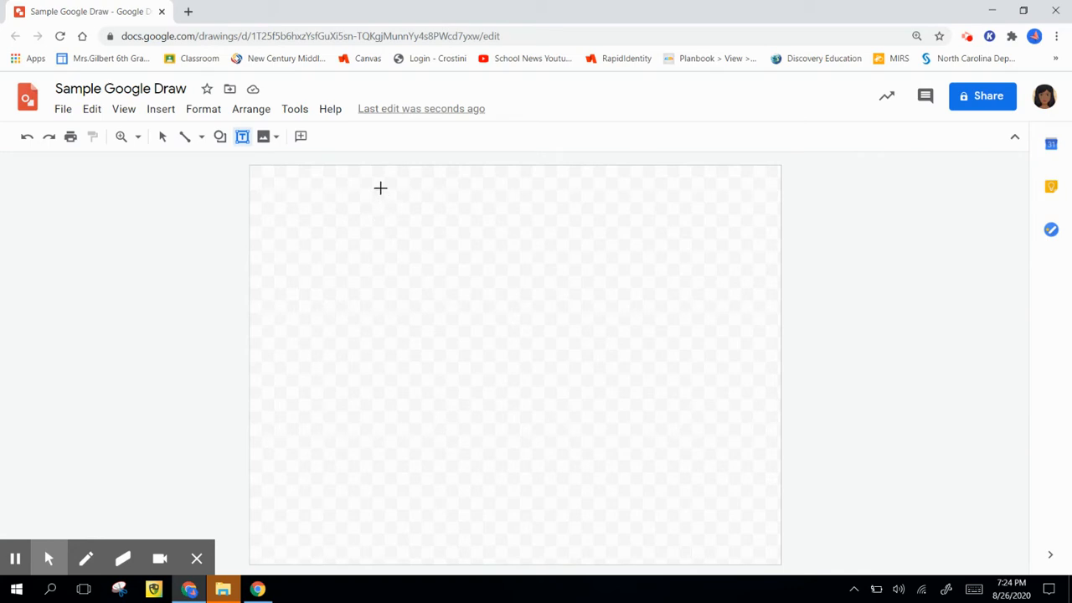
pyautogui.moveTo(380, 187); pyautogui.dragTo(653, 251)
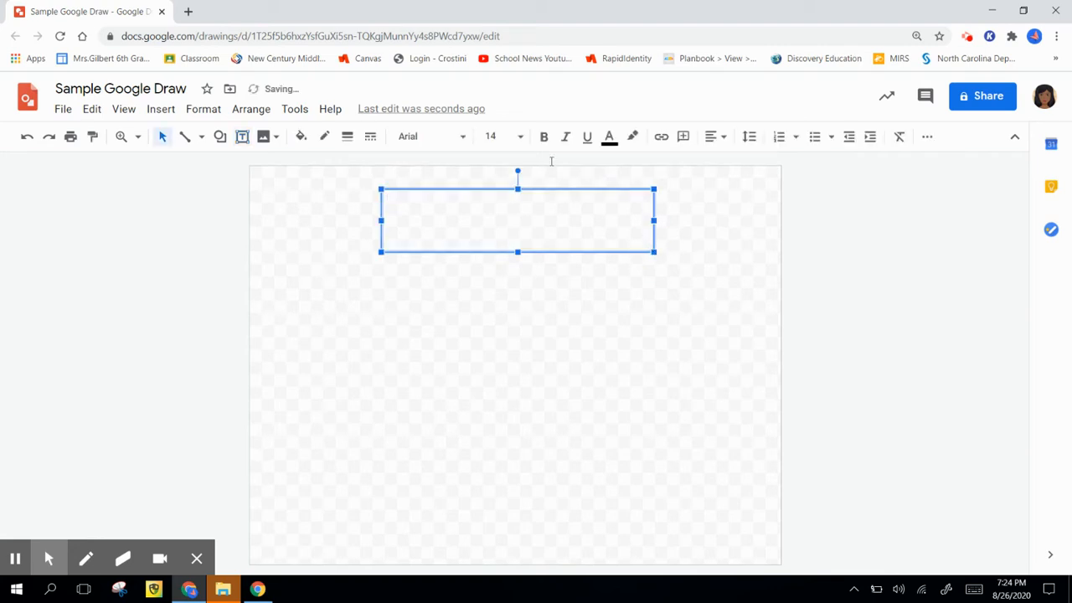
pyautogui.click(463, 137)
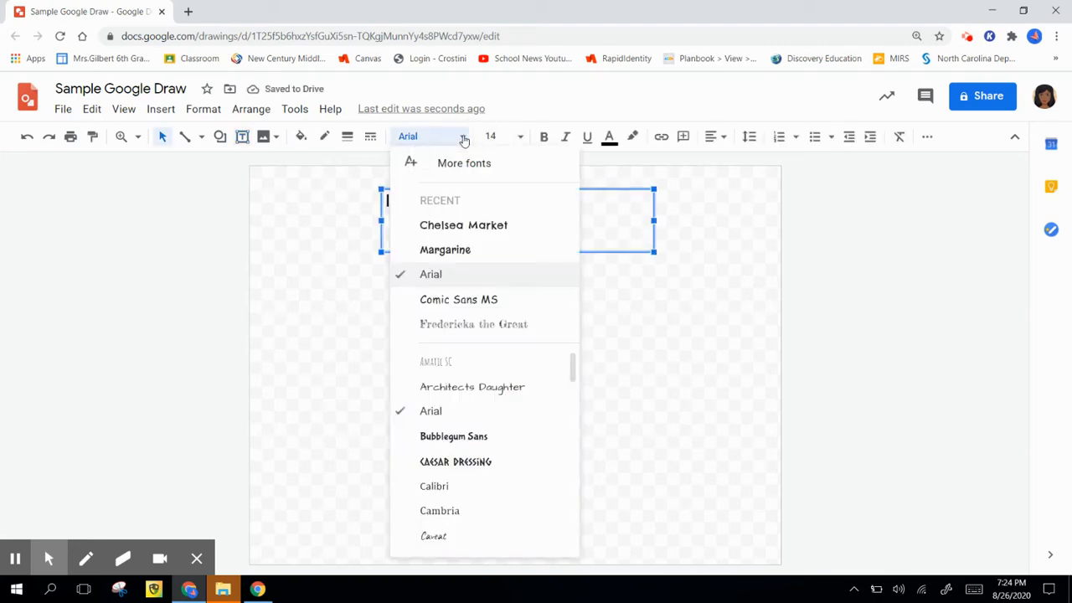
pyautogui.click(457, 248)
pyautogui.click(519, 139)
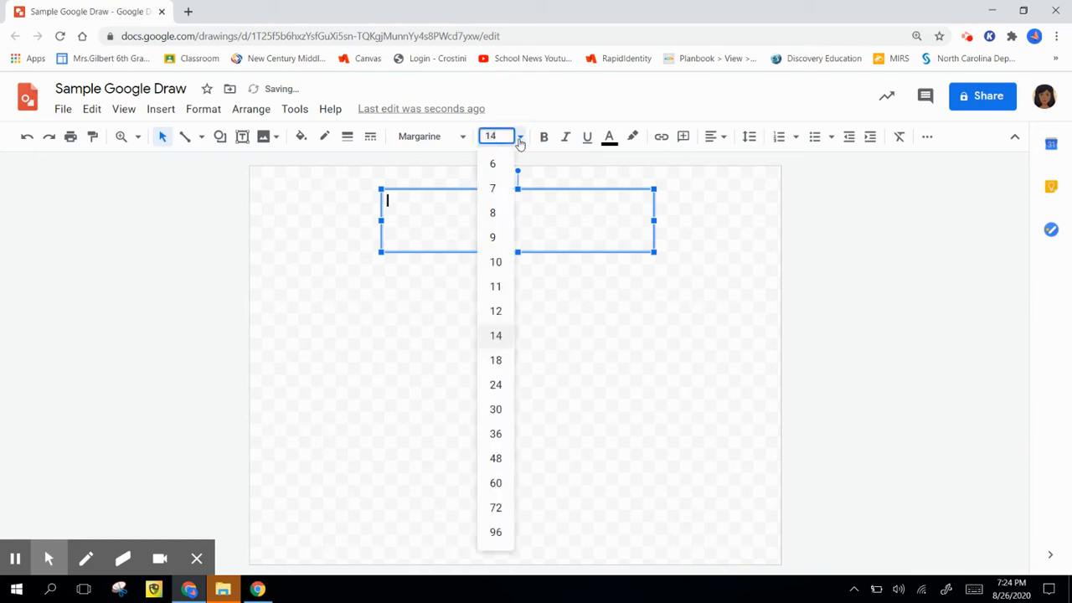
pyautogui.click(495, 410)
pyautogui.write('Sam')
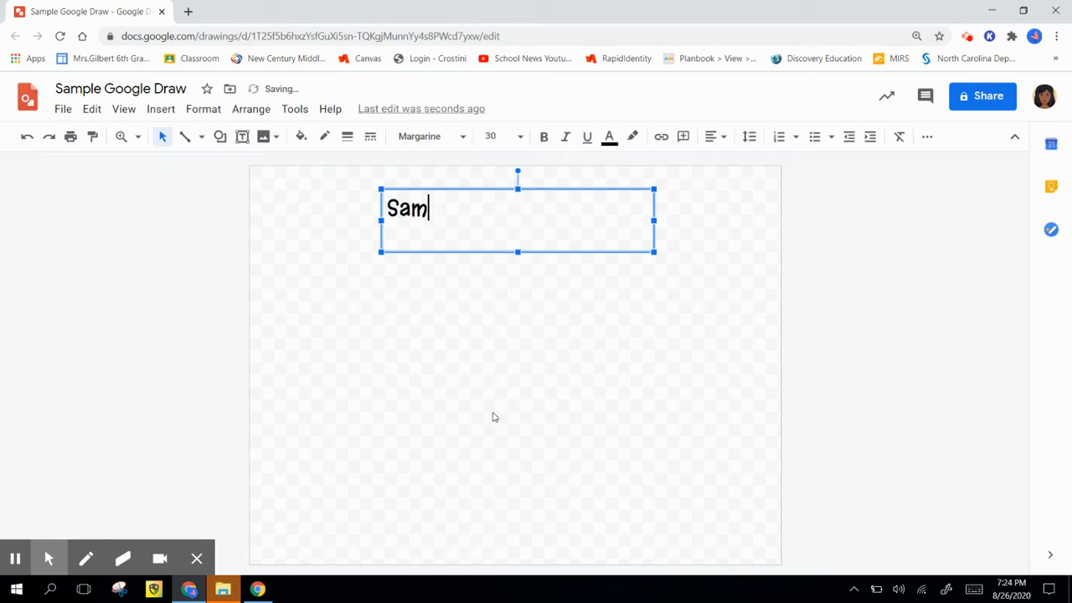
pyautogui.write('ple Google Draw')
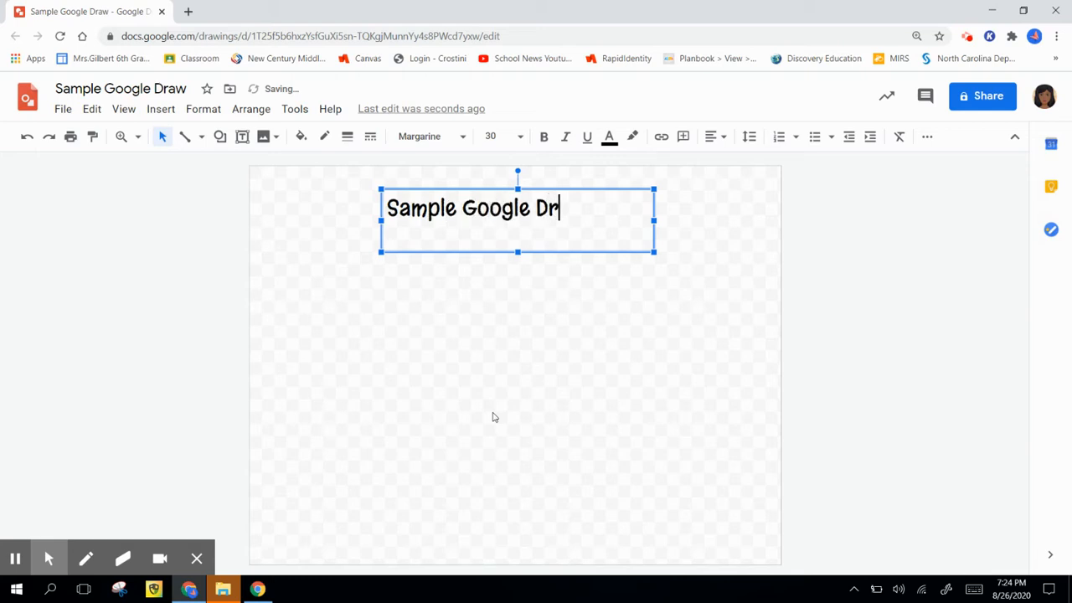
# Step: Center the title text and widen its text box slightly towards the right
pyautogui.click(717, 139)
pyautogui.click(734, 162)
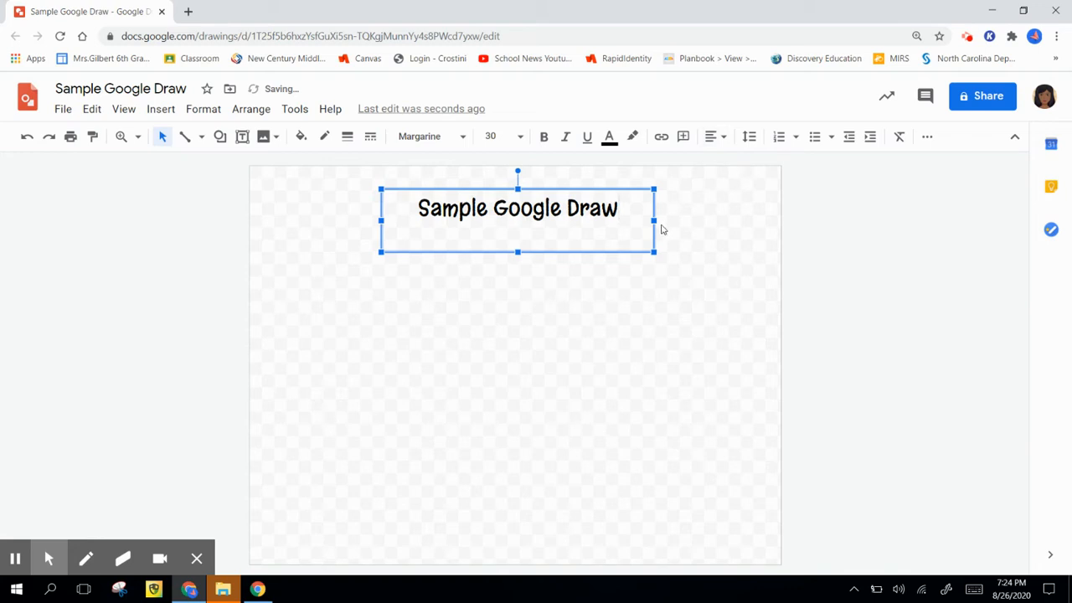
pyautogui.moveTo(654, 221); pyautogui.dragTo(684, 223)
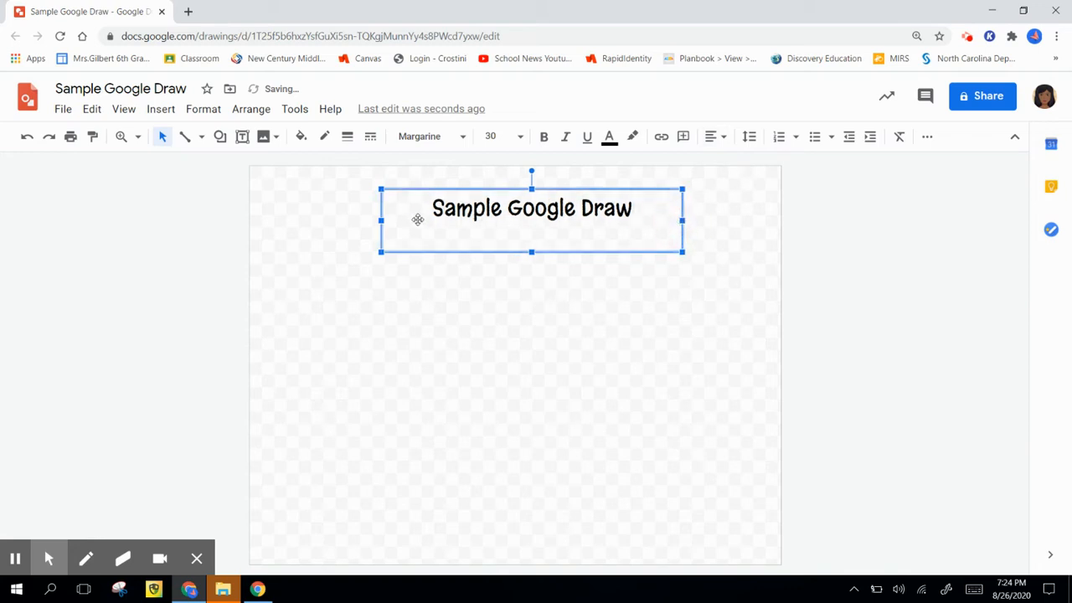
pyautogui.click(534, 347)
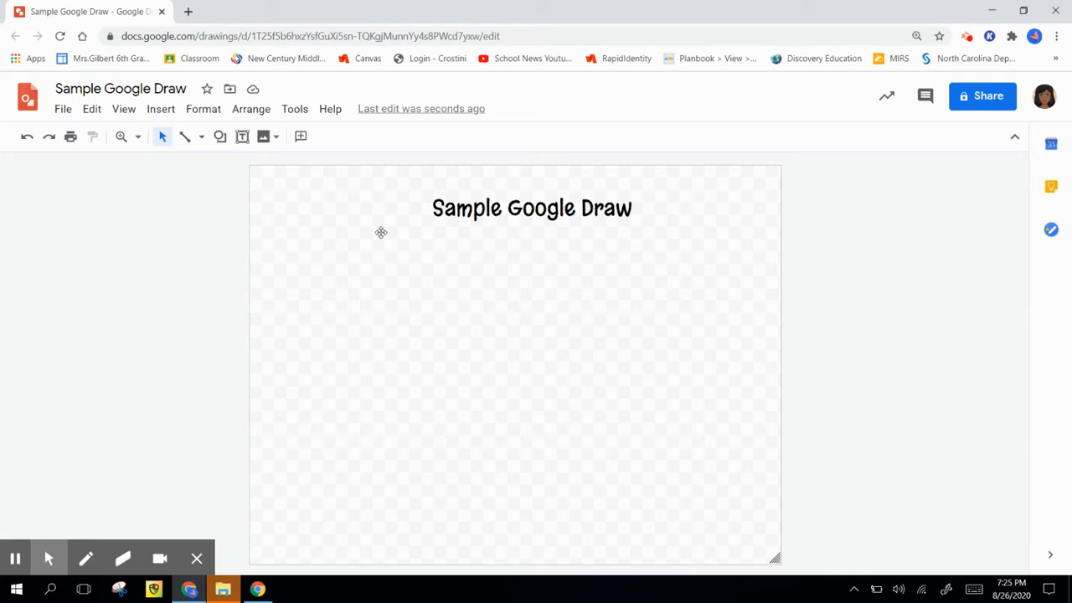
# Step: Open the web image search for inserting a picture and search for "dogs"
pyautogui.click(156, 115)
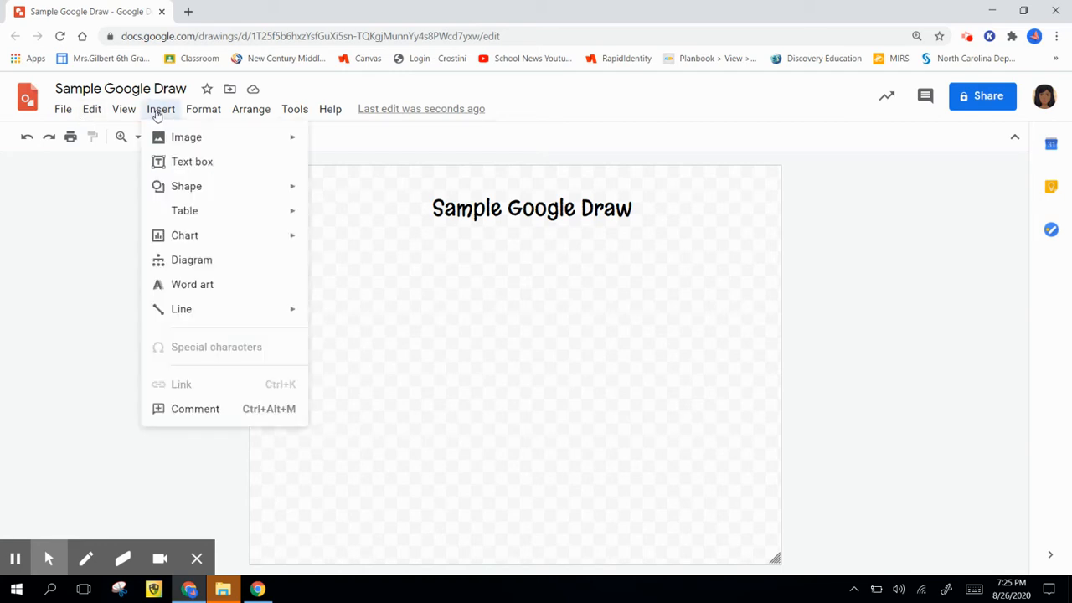
pyautogui.moveTo(163, 136)
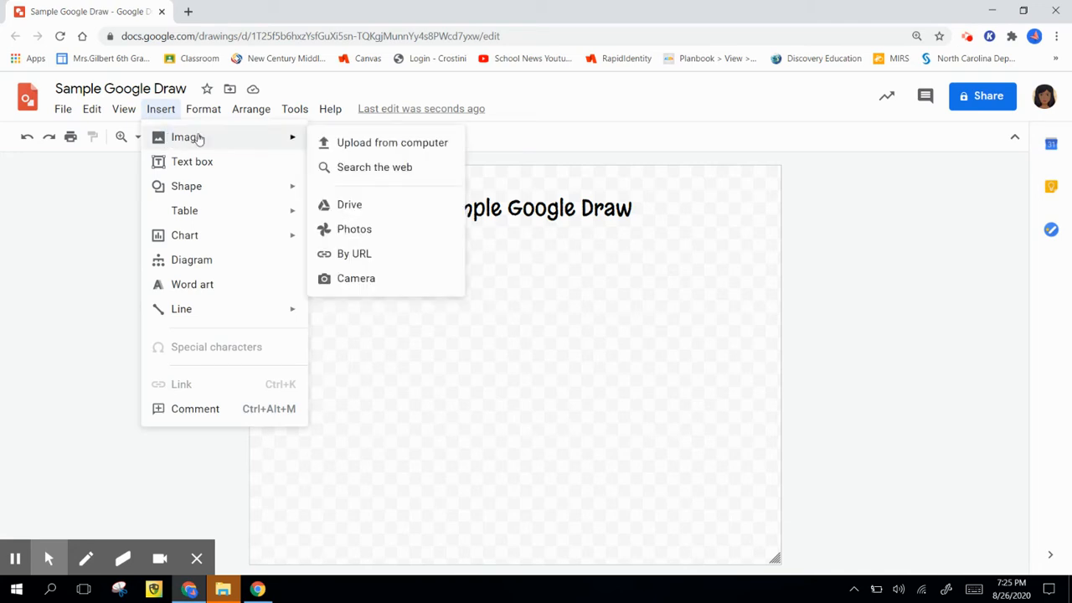
pyautogui.click(334, 174)
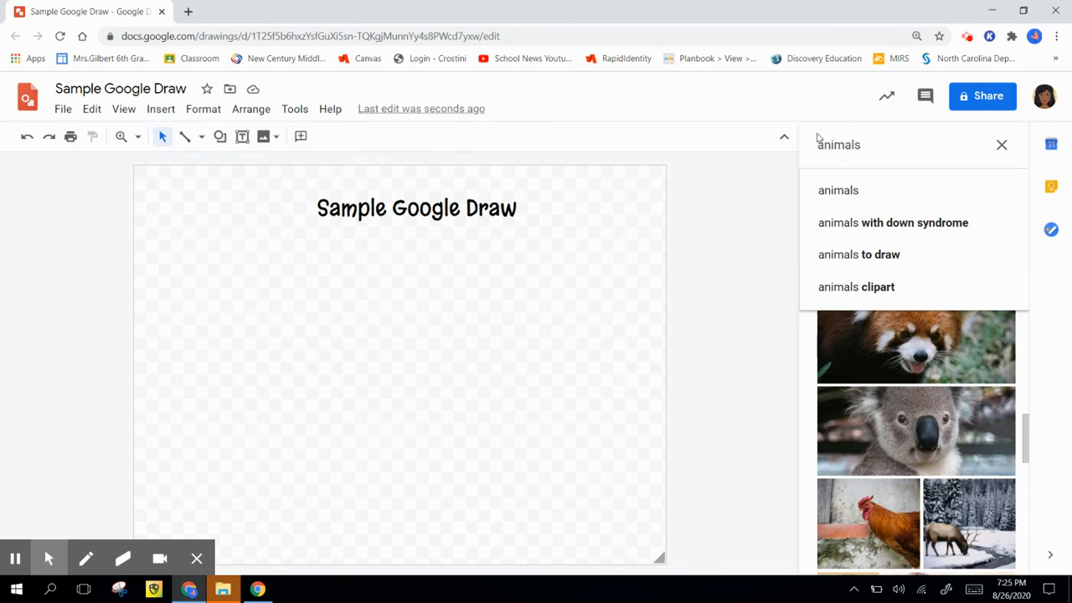
pyautogui.click(883, 148)
pyautogui.moveTo(883, 148); pyautogui.dragTo(793, 148)
pyautogui.press('BackSpace')
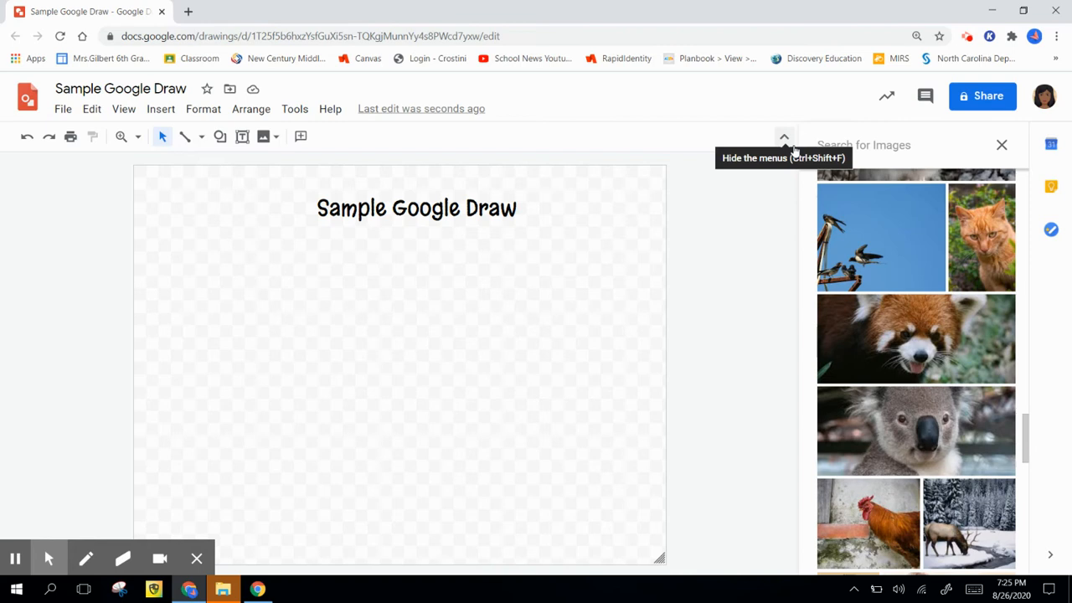
pyautogui.write('dogs')
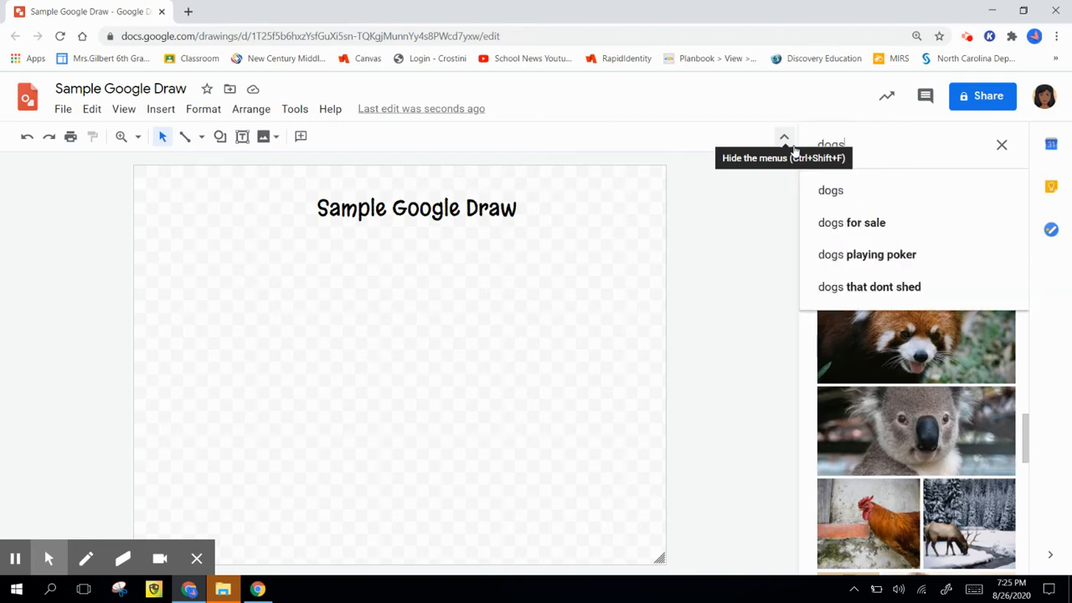
pyautogui.press('Return')
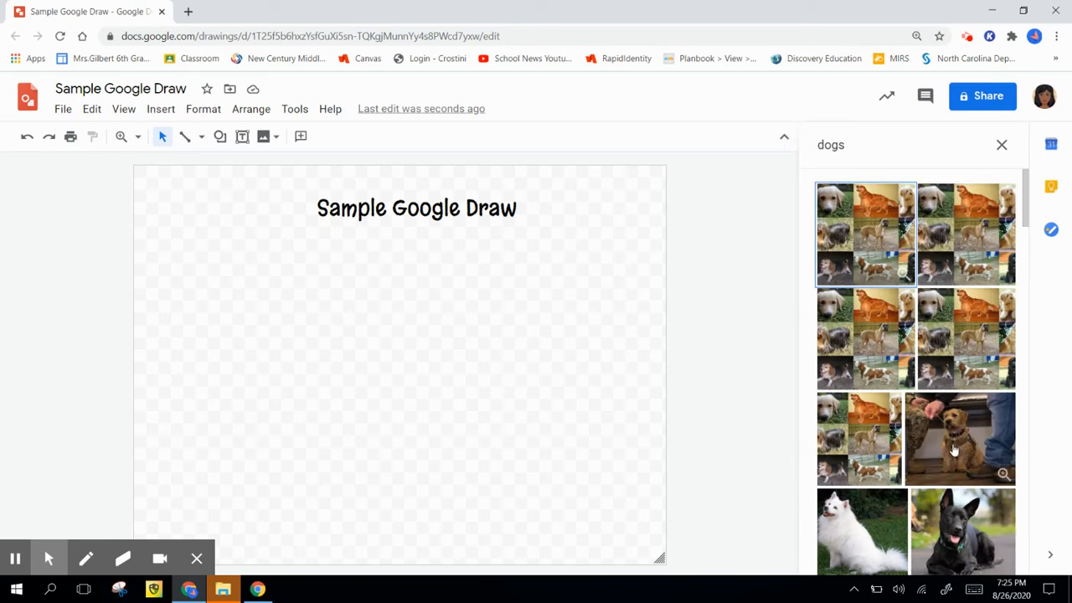
# Step: Insert the photo of the tan dog sitting between two people, shrunk and placed at the canvas's left edge just below the title
pyautogui.scroll(-1, 953, 450)
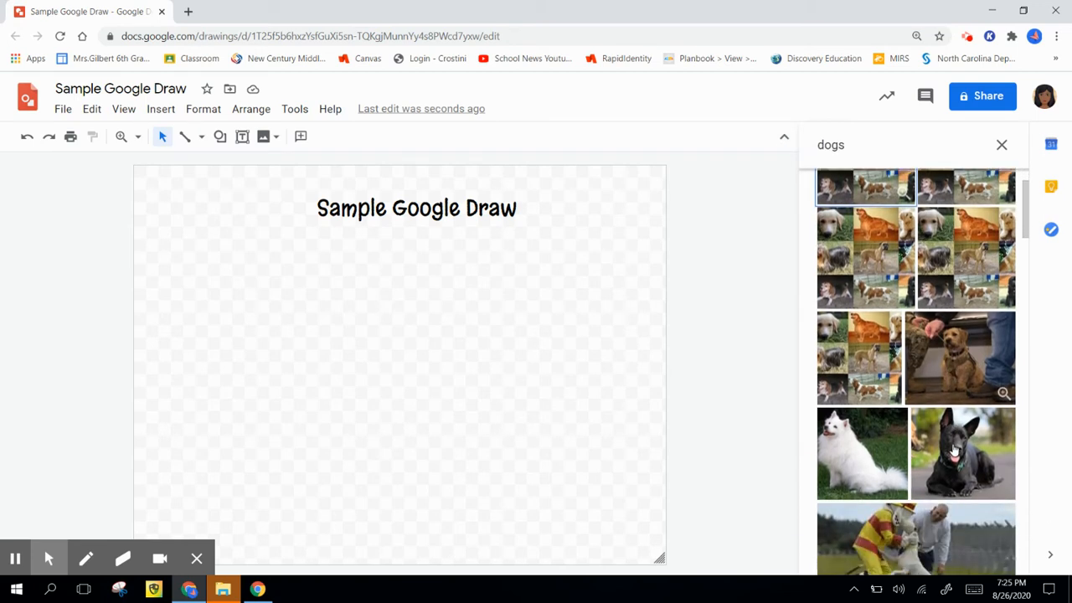
pyautogui.click(962, 358)
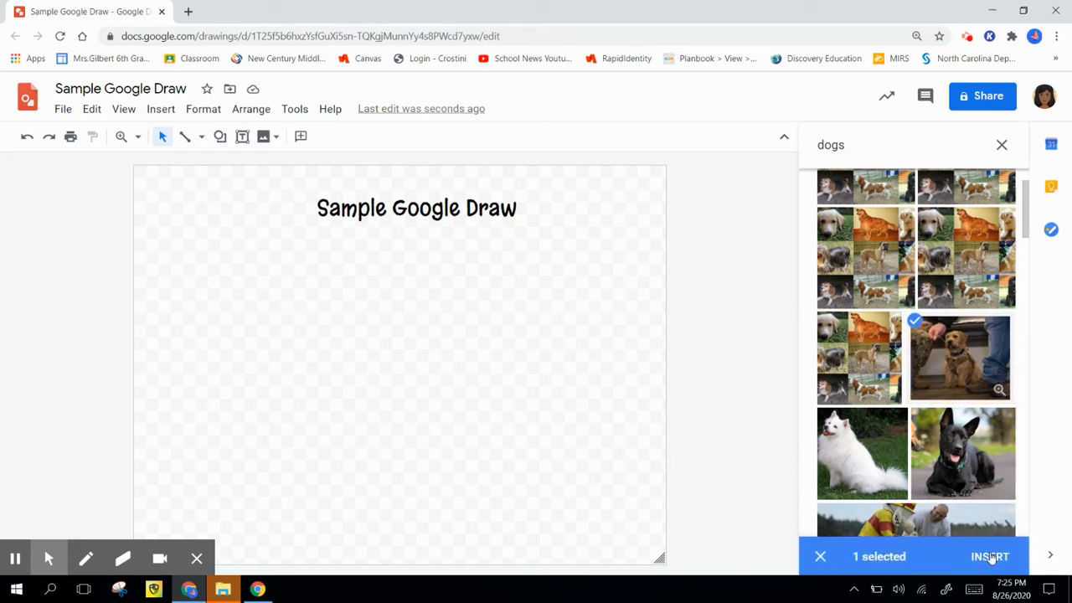
pyautogui.click(990, 556)
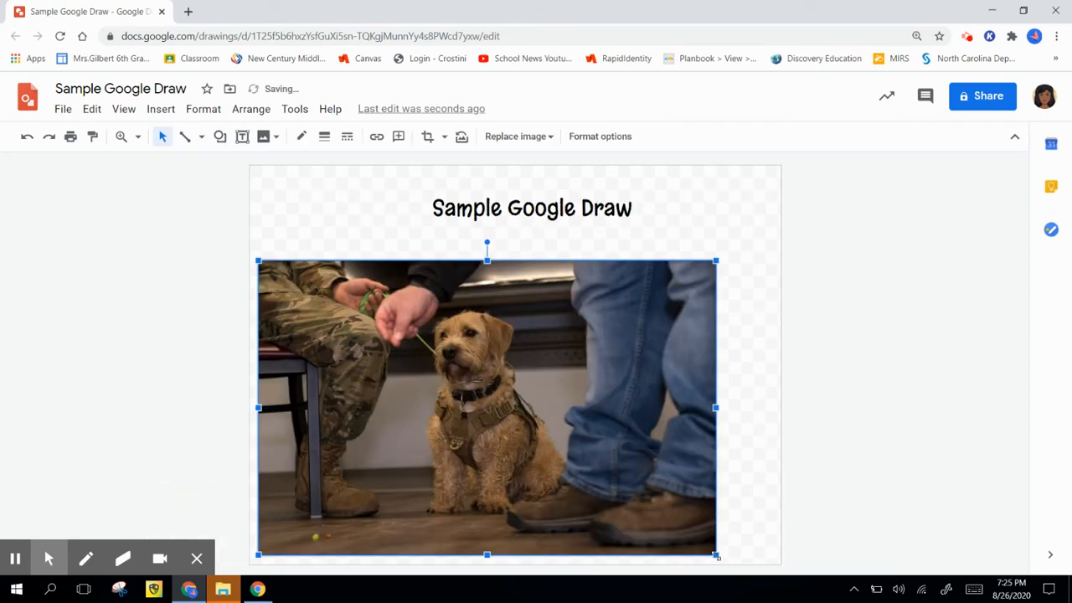
pyautogui.moveTo(715, 555); pyautogui.dragTo(399, 351)
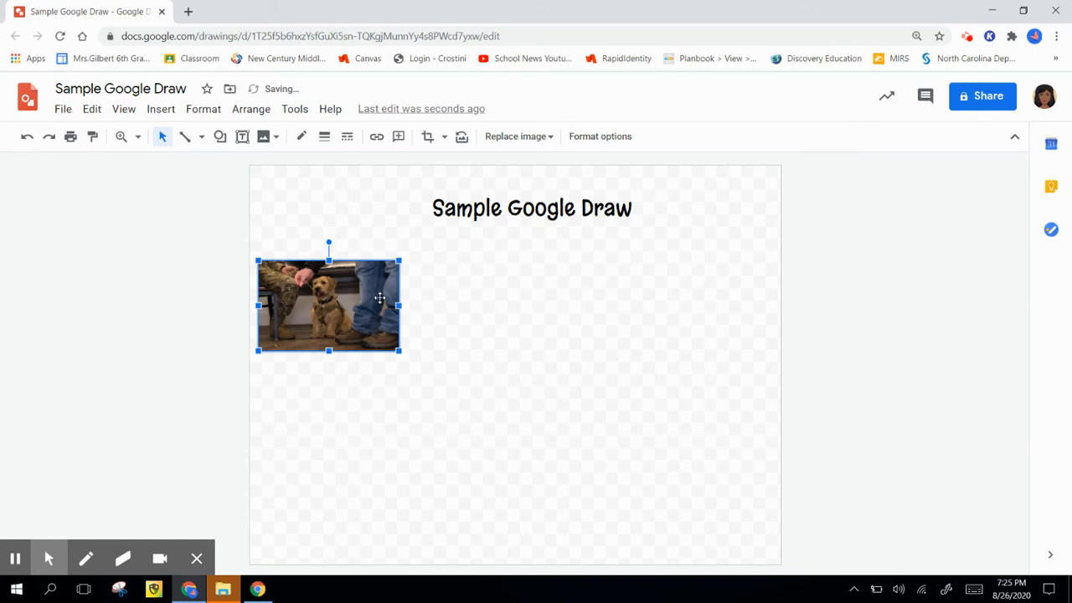
pyautogui.moveTo(378, 303); pyautogui.dragTo(377, 278)
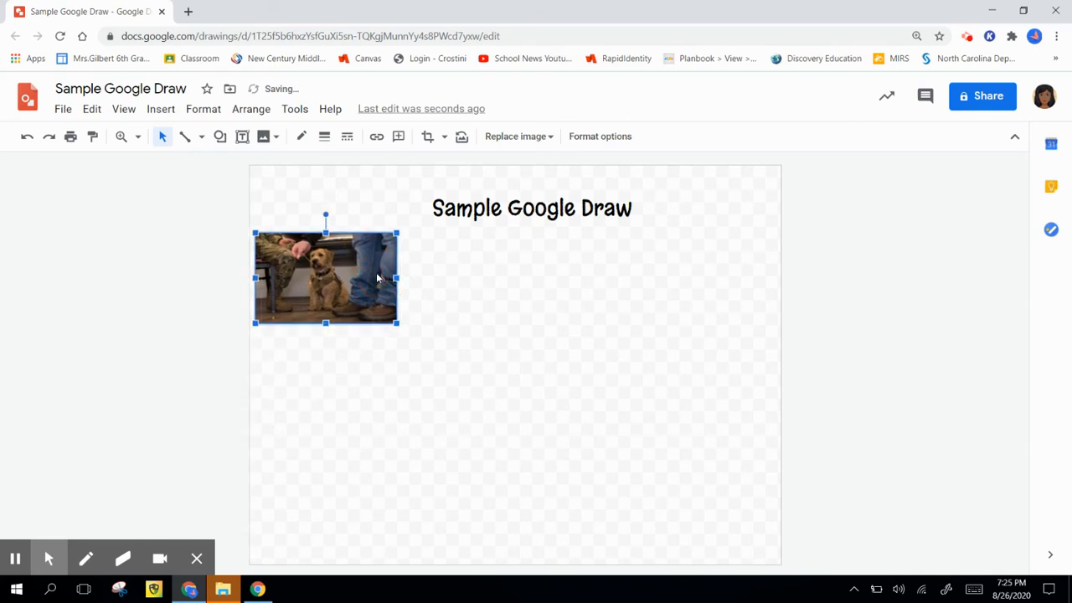
# Step: Reopen the web image search and search for "cat"
pyautogui.click(171, 112)
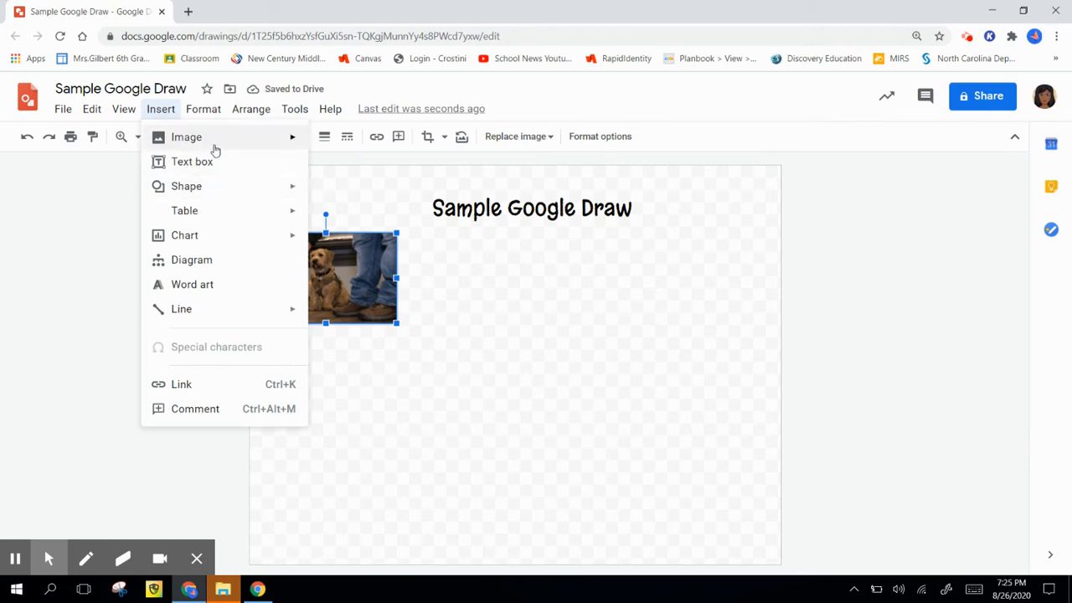
pyautogui.moveTo(212, 147)
pyautogui.click(375, 166)
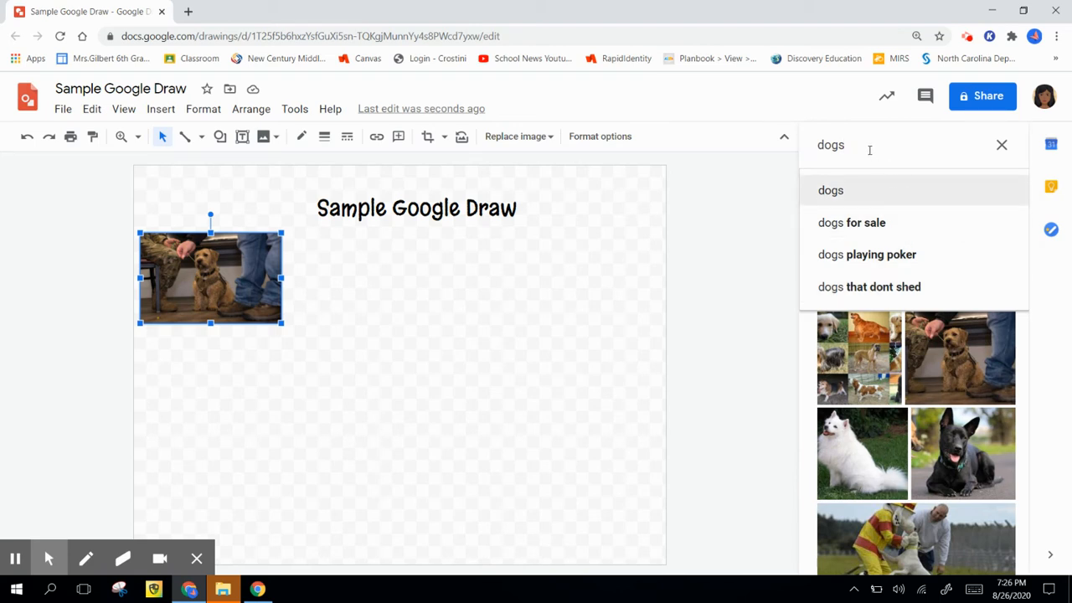
pyautogui.moveTo(854, 142); pyautogui.dragTo(814, 145)
pyautogui.write('cat')
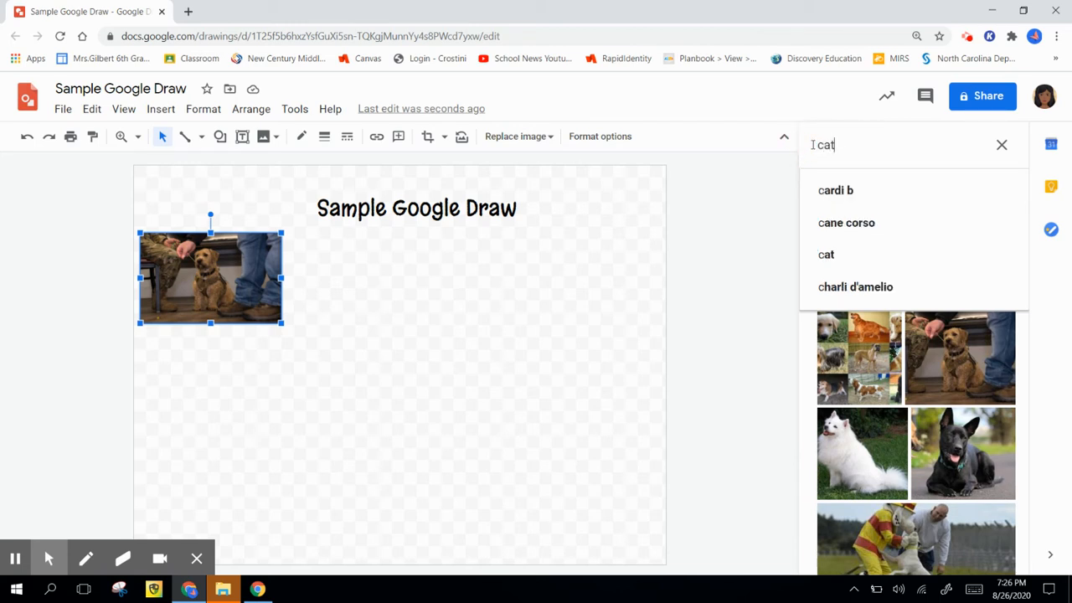
pyautogui.press('Return')
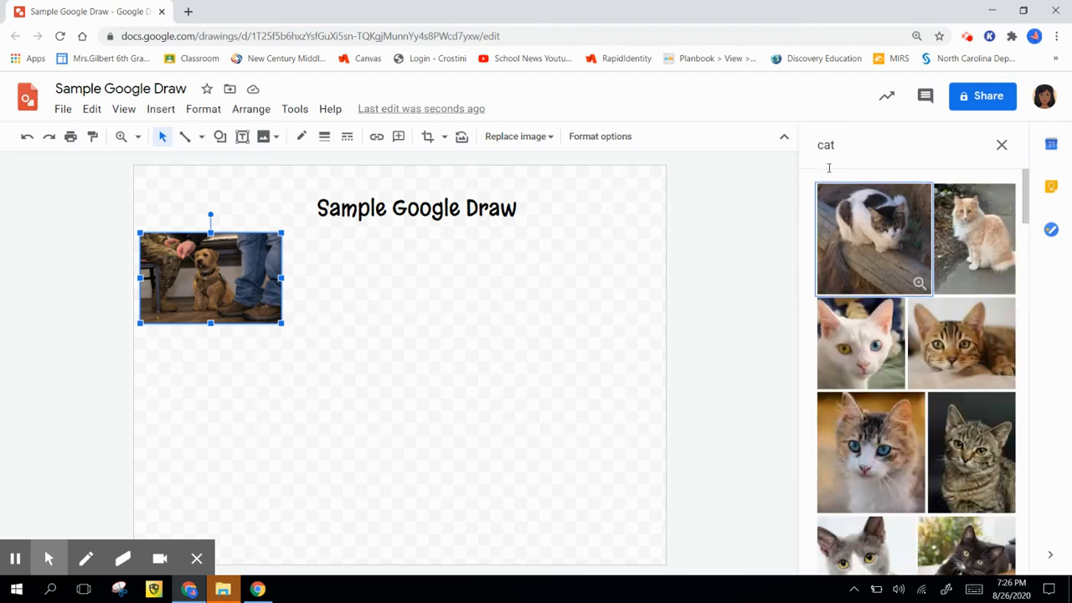
# Step: Insert the photo of the striped cat lying down, shrunk and placed directly right of the dog photo
pyautogui.click(944, 333)
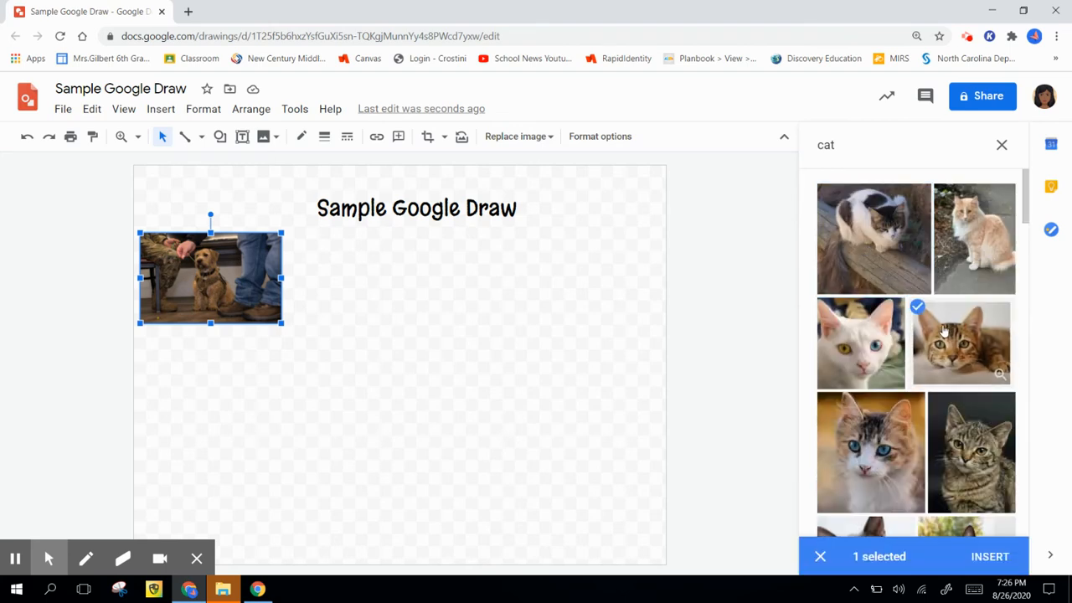
pyautogui.click(989, 557)
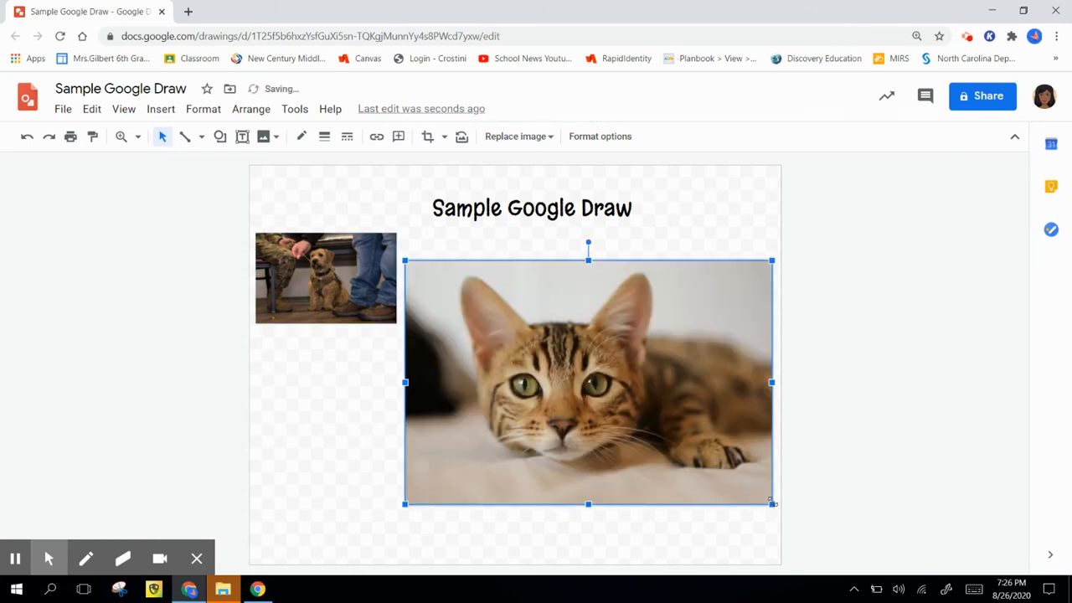
pyautogui.moveTo(772, 503); pyautogui.dragTo(511, 301)
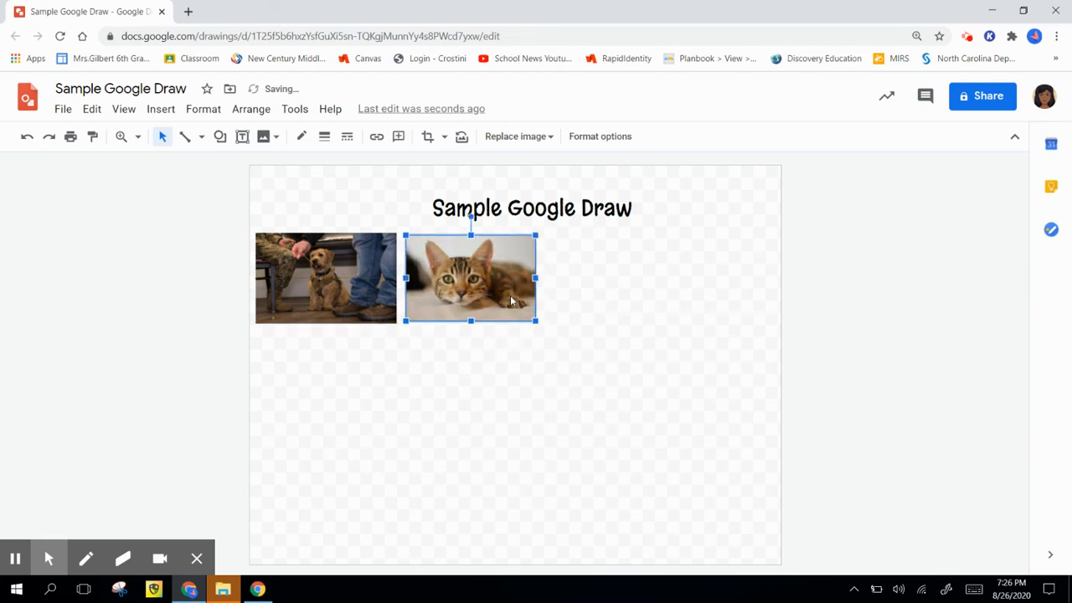
pyautogui.click(582, 320)
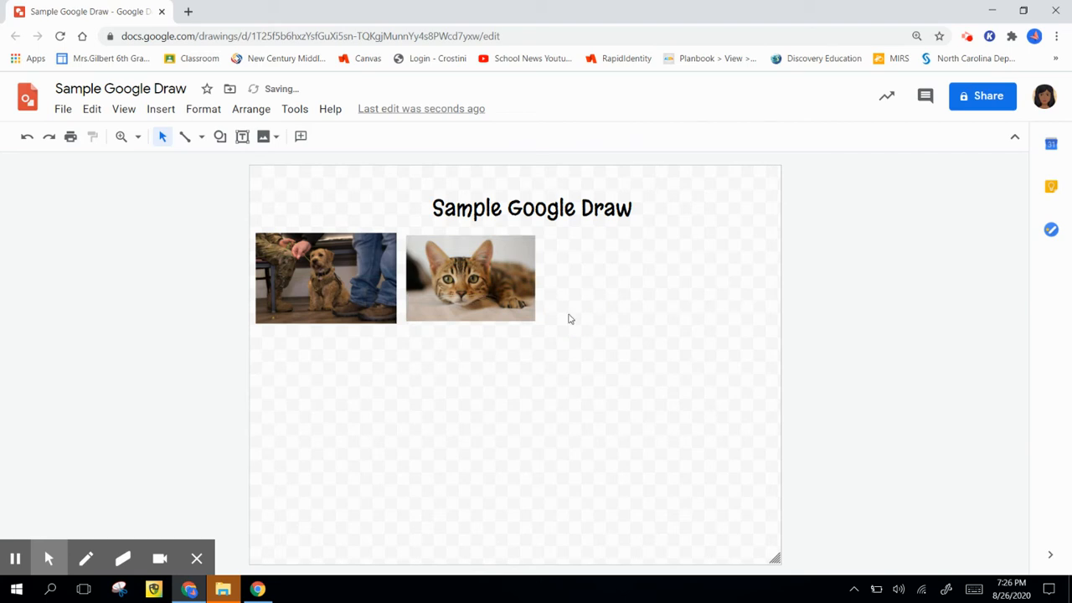
# Step: Reopen the web image search for inserting a picture and search for "bird"
pyautogui.click(168, 113)
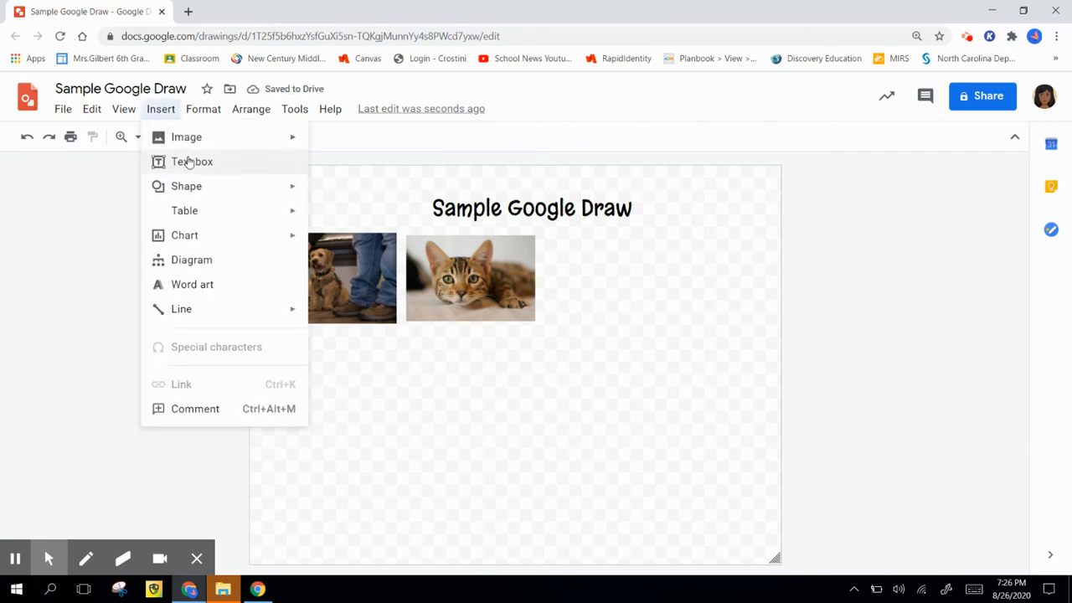
pyautogui.moveTo(187, 137)
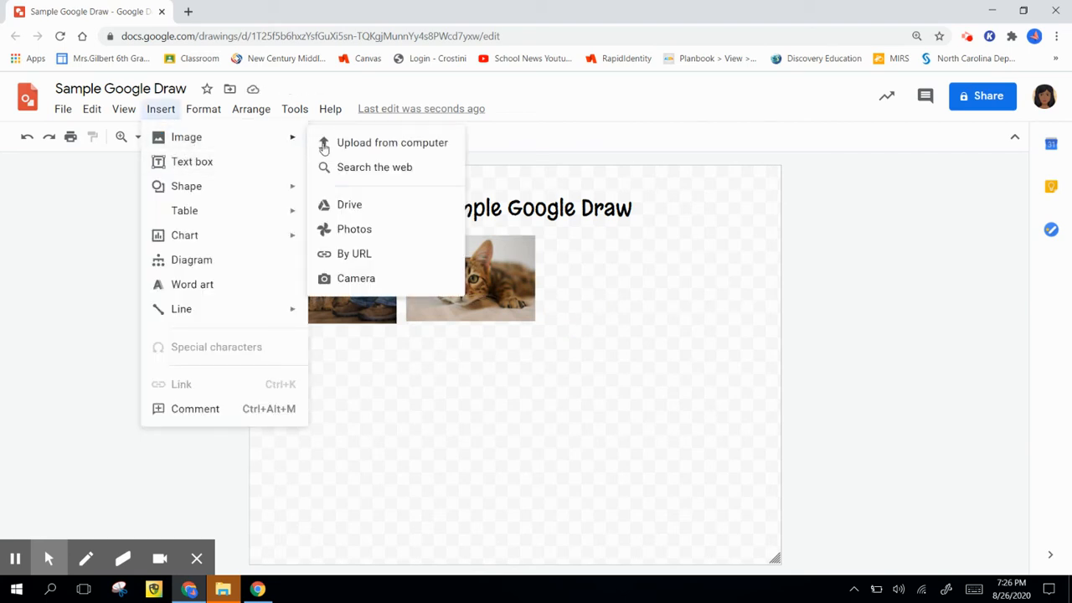
pyautogui.click(344, 164)
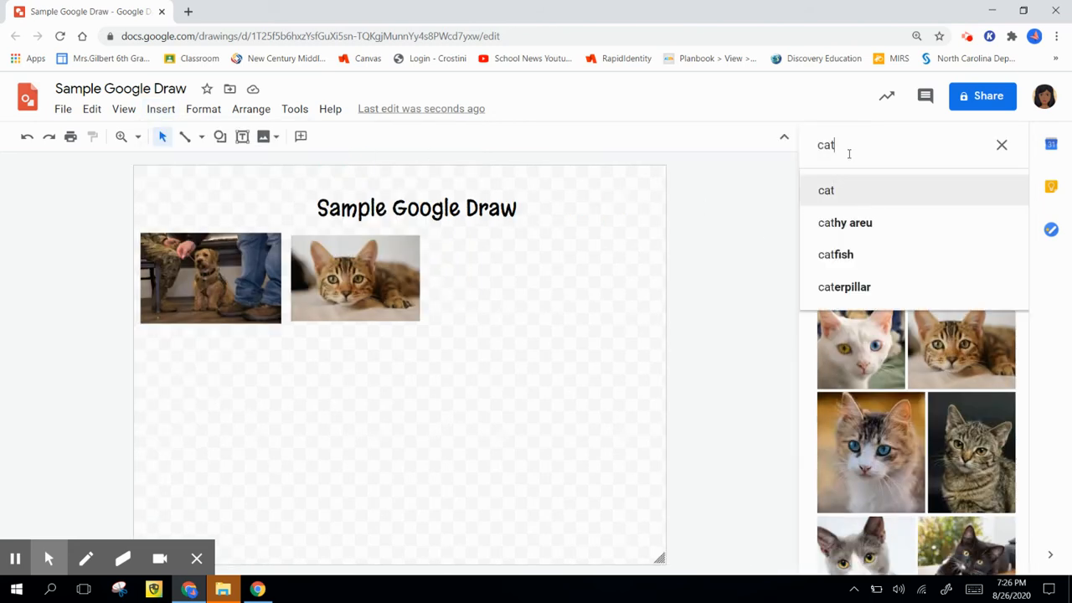
pyautogui.click(783, 149)
pyautogui.press('BackSpace')
pyautogui.write('bird')
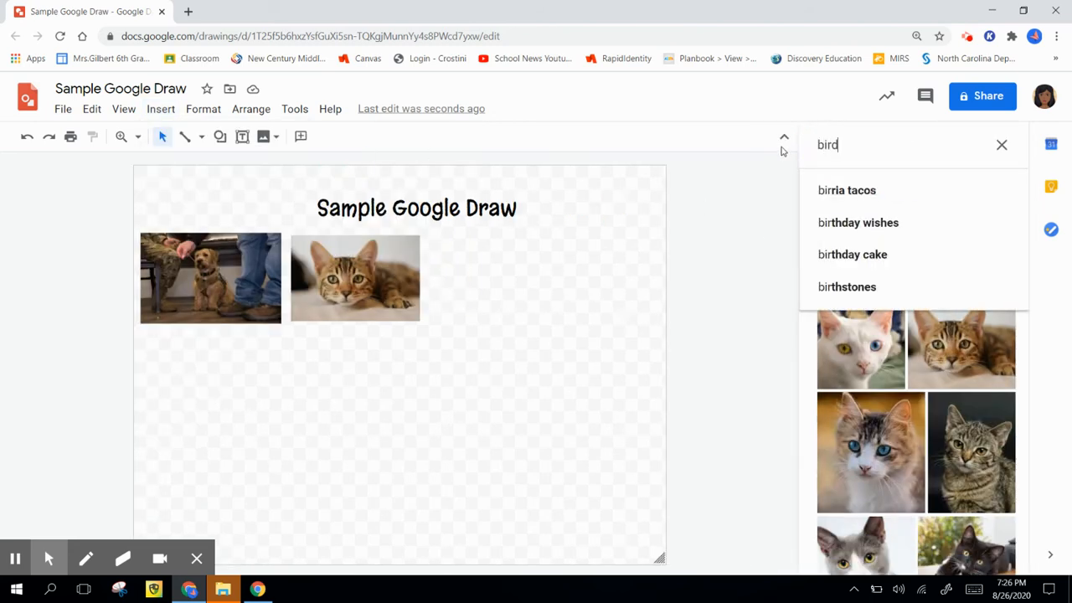
pyautogui.press('Return')
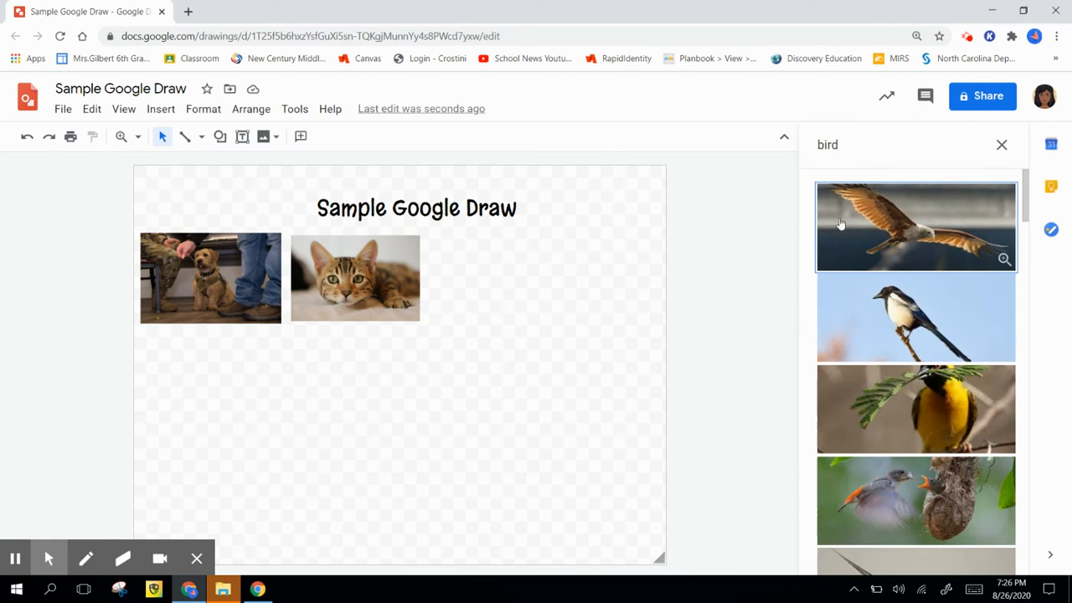
# Step: Insert the photo of the yellow bird with a black-and-white head, shrunk to about the cat photo's size and placed to that photo's right
pyautogui.scroll(-6, 904, 368)
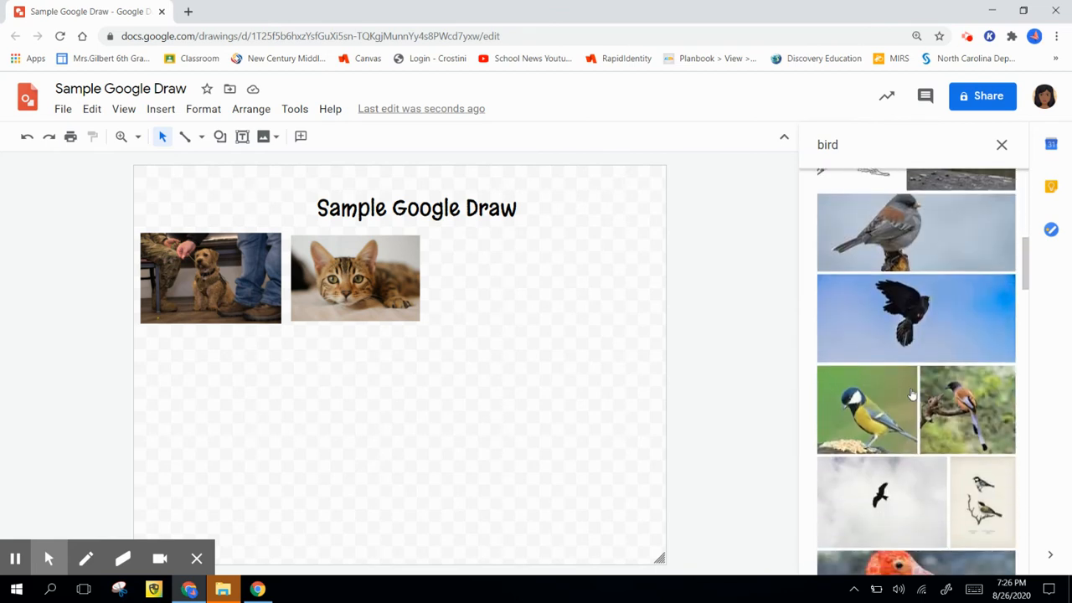
pyautogui.scroll(-2, 911, 394)
pyautogui.scroll(1, 909, 392)
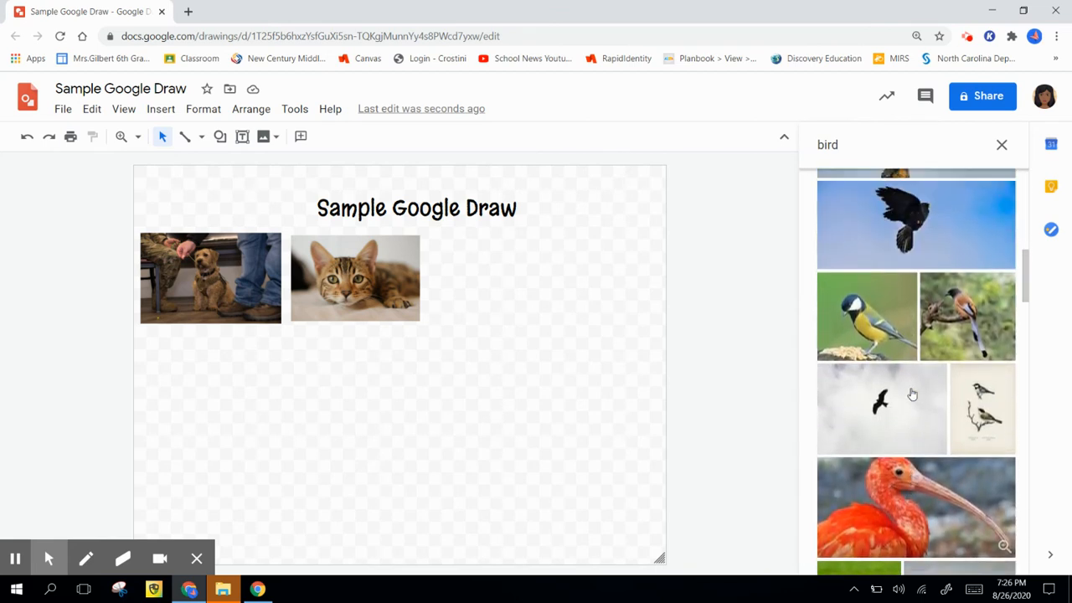
pyautogui.click(889, 332)
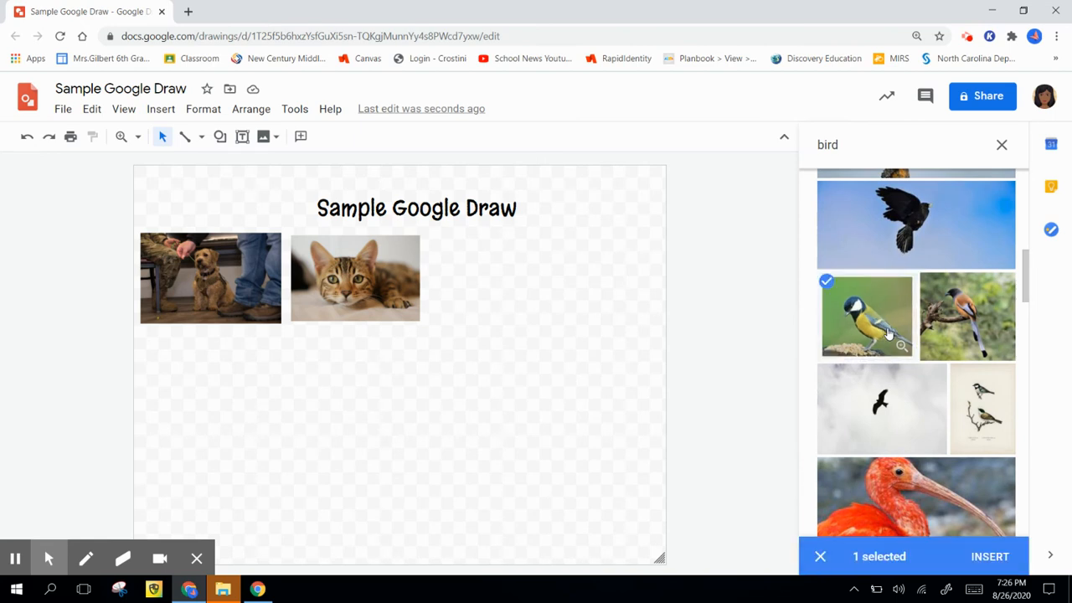
pyautogui.click(988, 560)
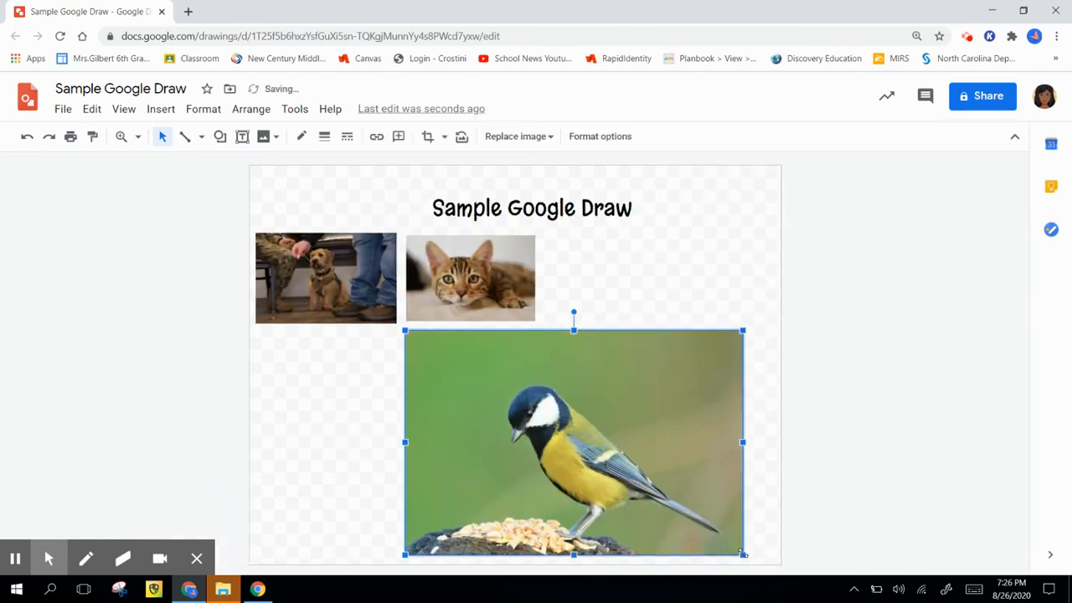
pyautogui.moveTo(743, 554); pyautogui.dragTo(546, 423)
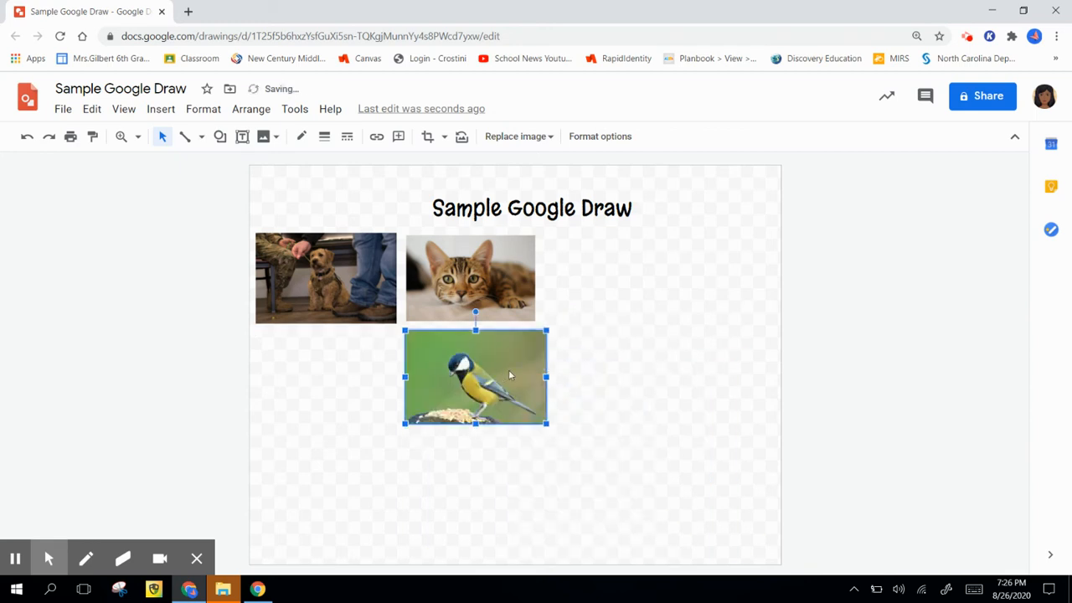
pyautogui.moveTo(509, 375); pyautogui.dragTo(642, 273)
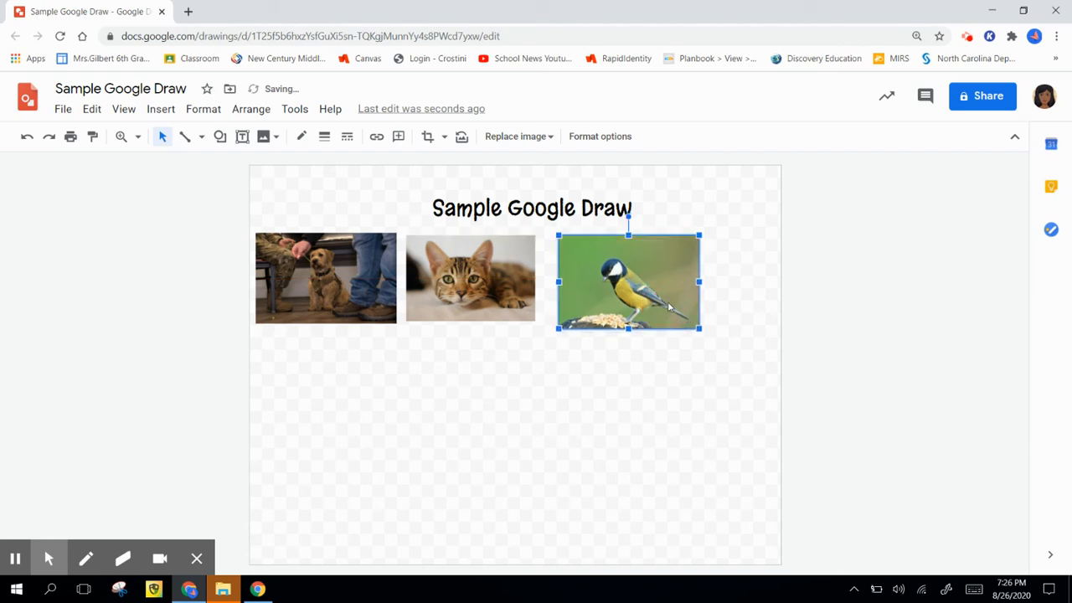
pyautogui.moveTo(700, 328); pyautogui.dragTo(688, 320)
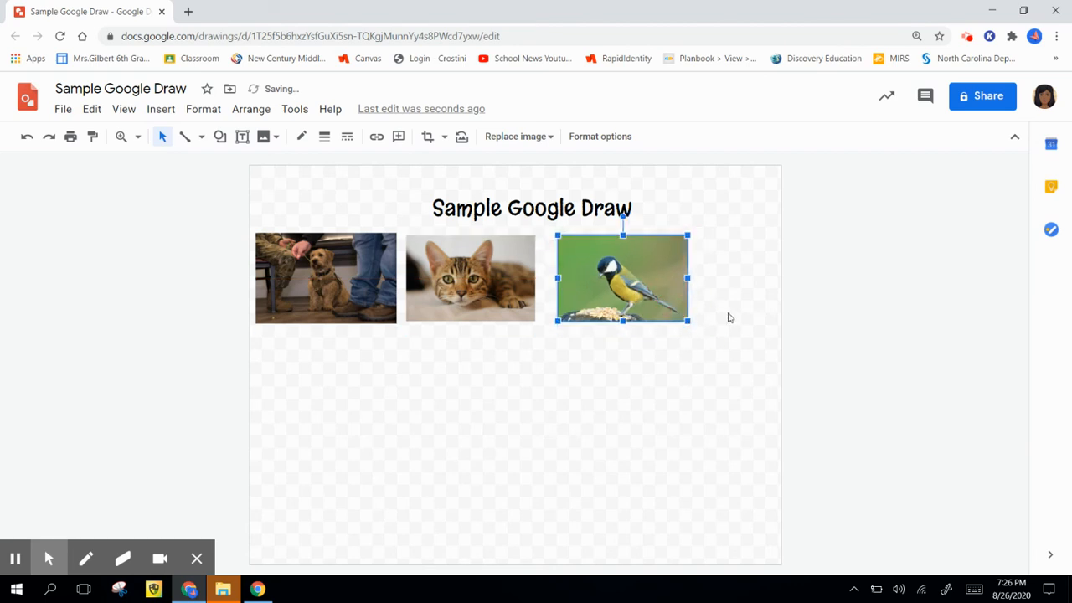
pyautogui.click(729, 317)
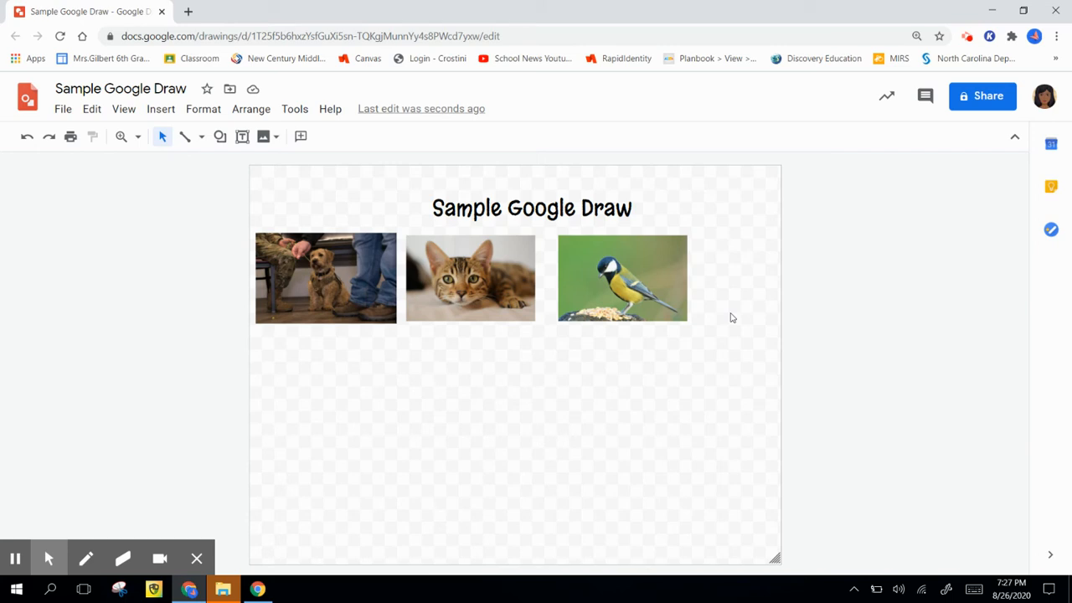
pyautogui.click(160, 113)
pyautogui.click(159, 113)
pyautogui.click(318, 172)
# Step: Add a text box below the dog photo, about as wide as the photo, reading "This is a cute dog."
pyautogui.click(241, 137)
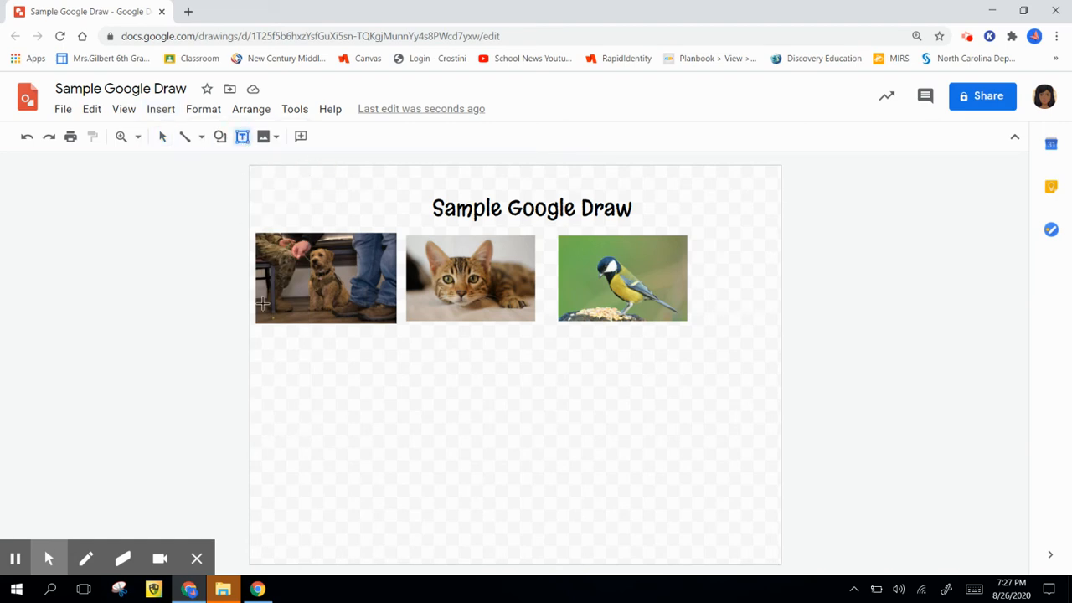
pyautogui.moveTo(259, 330); pyautogui.dragTo(392, 362)
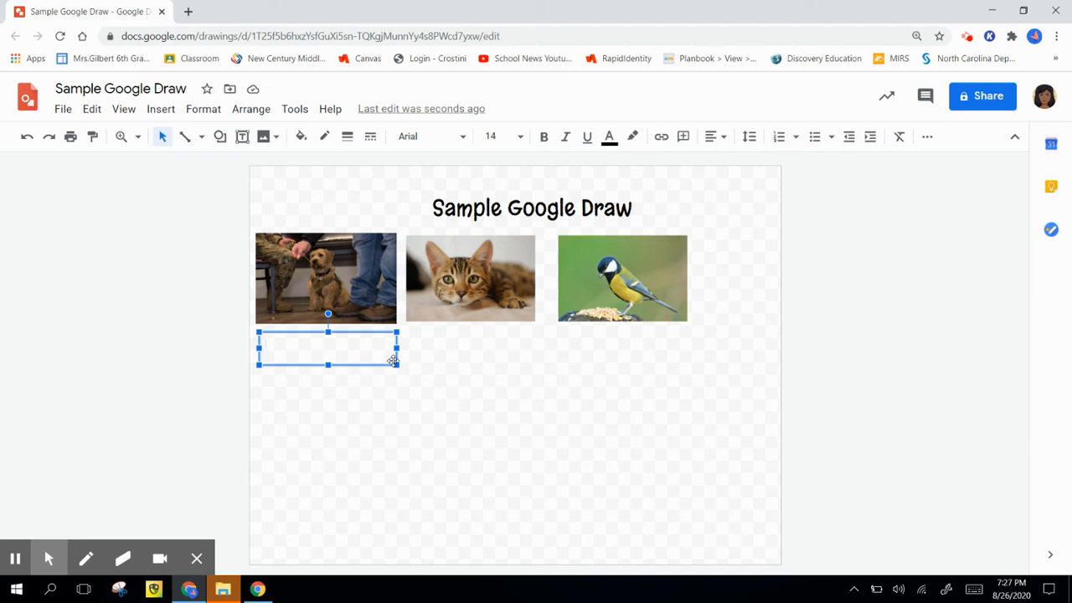
pyautogui.write('Dog')
pyautogui.press('BackSpace')
pyautogui.press('BackSpace')
pyautogui.press('BackSpace')
pyautogui.write('This is a cute dog.')
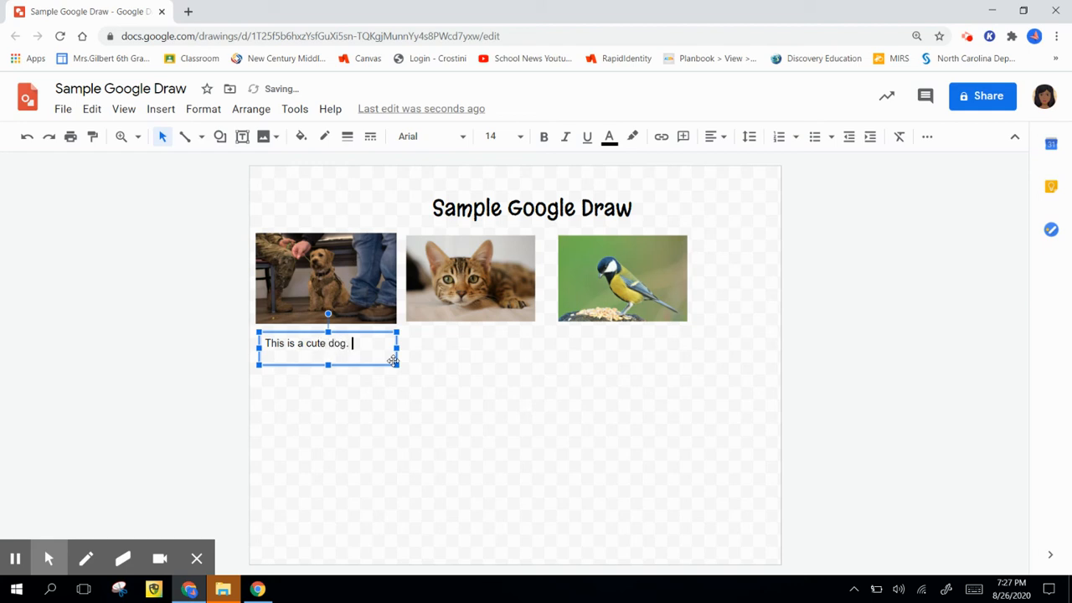
pyautogui.click(479, 377)
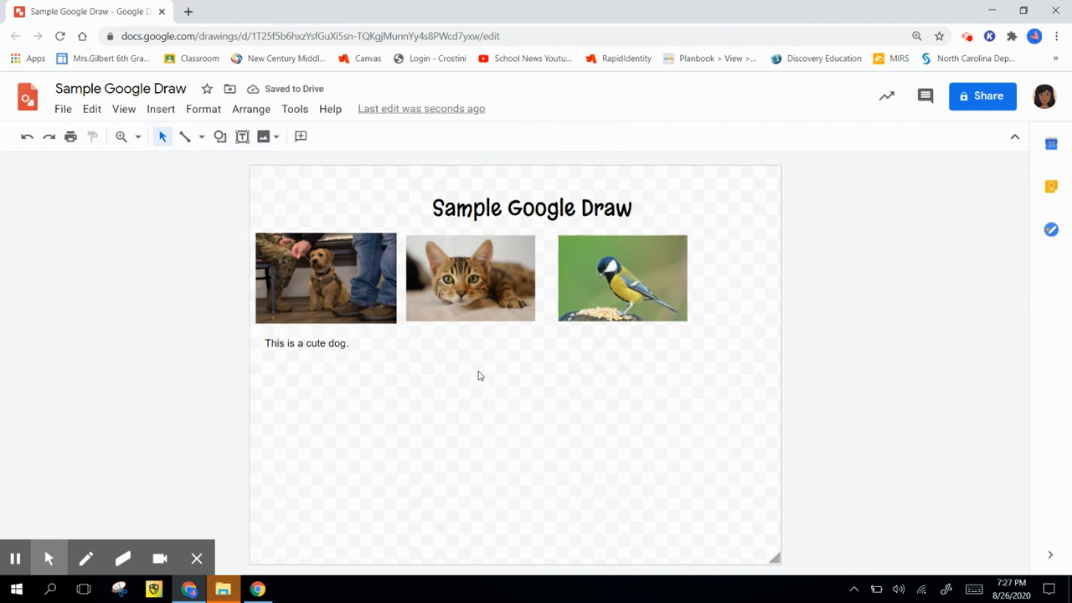
# Step: Add a text box just below the cat photo with the caption "This cat is precious!"
pyautogui.click(242, 136)
pyautogui.moveTo(410, 328); pyautogui.dragTo(529, 355)
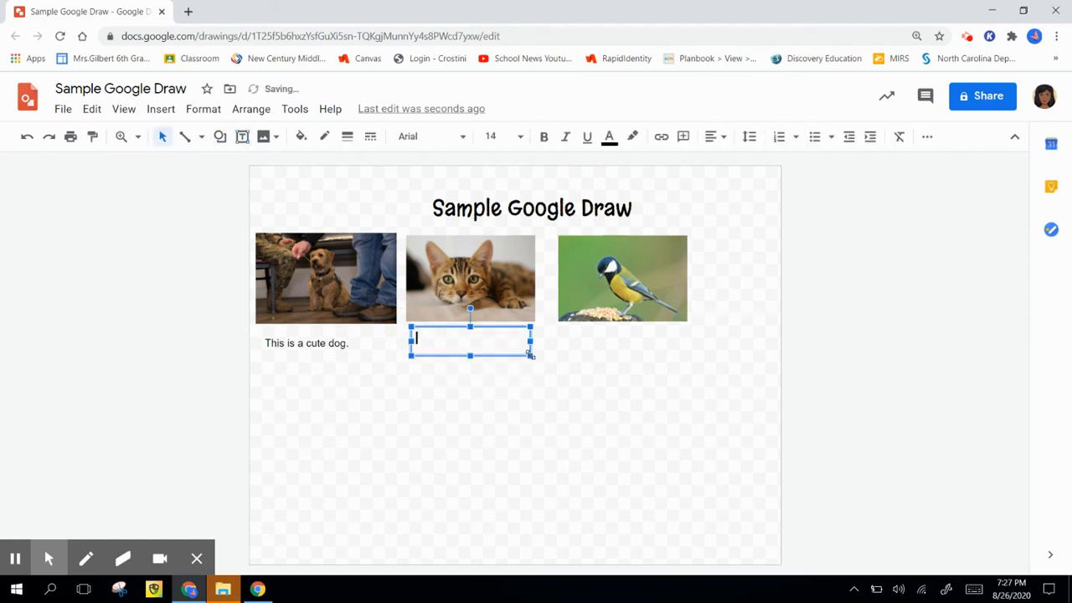
pyautogui.write('This cat is precious')
pyautogui.click(613, 418)
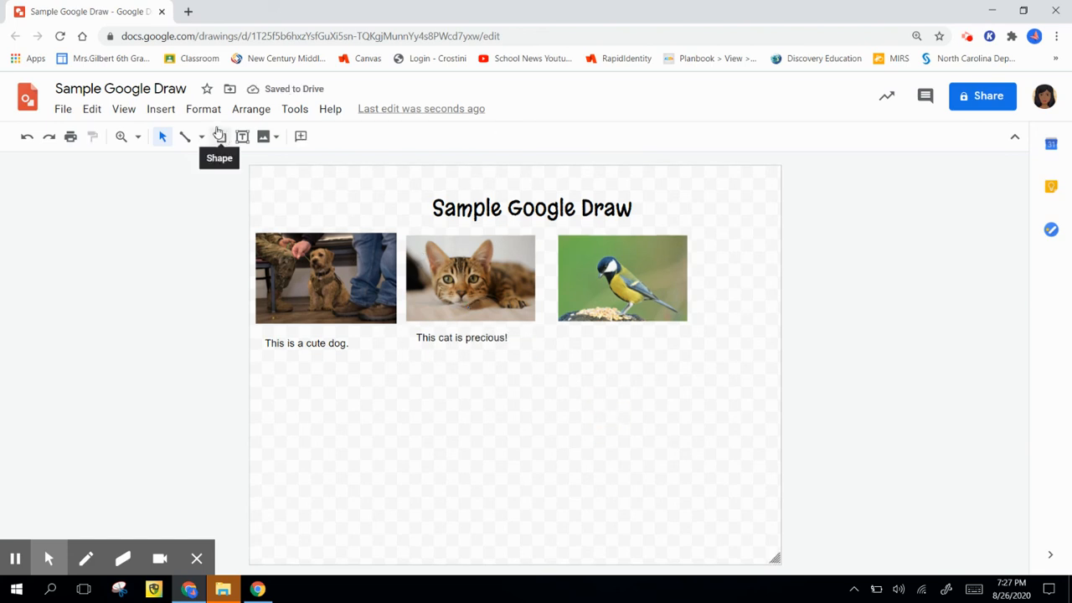
# Step: Add a text box as wide as the bird photo directly beneath it, captioned "The bird is eating."
pyautogui.click(242, 137)
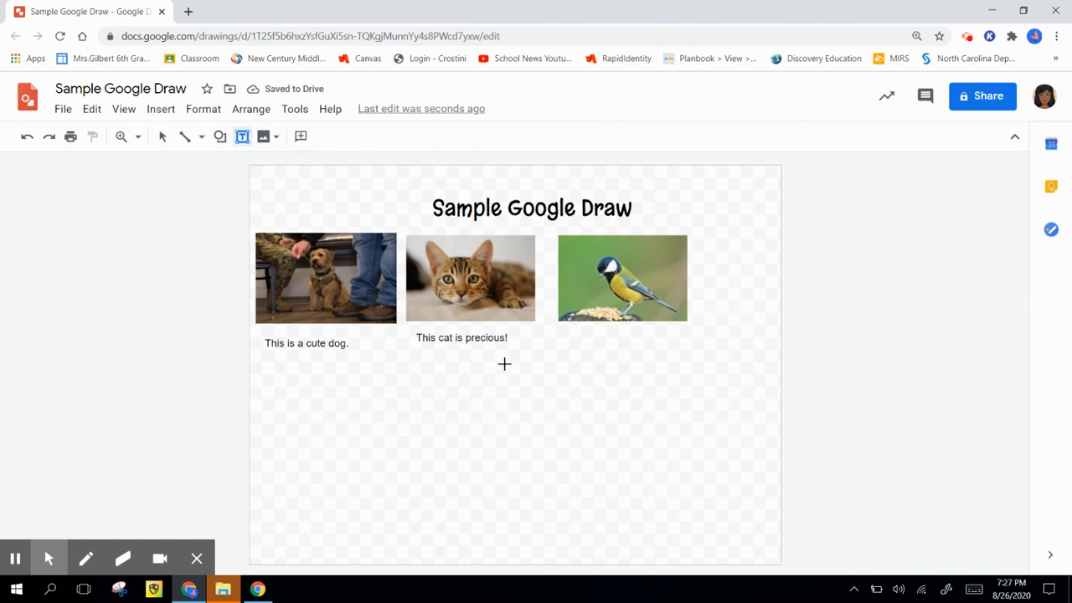
pyautogui.moveTo(560, 334); pyautogui.dragTo(690, 355)
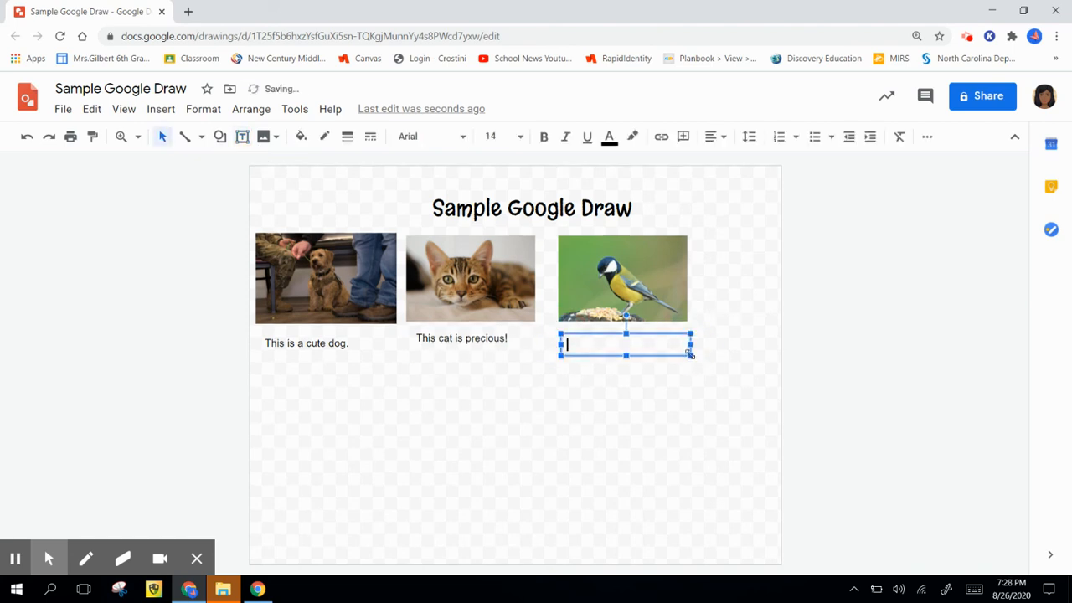
pyautogui.write('The bird is eating.')
pyautogui.click(649, 401)
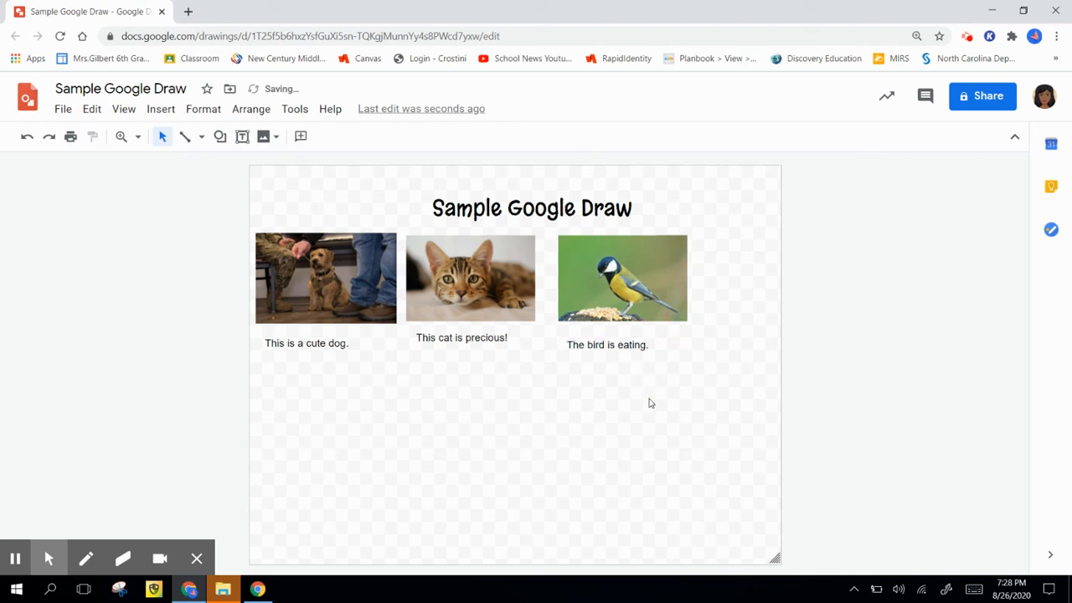